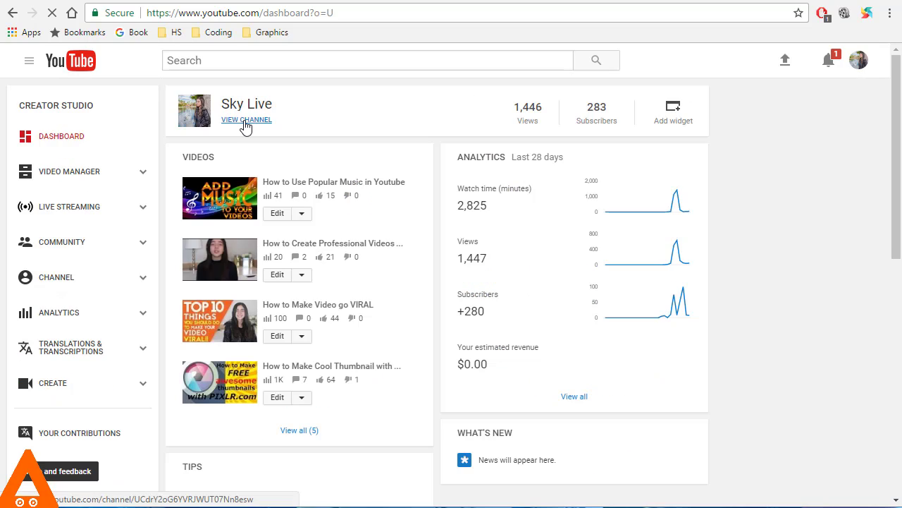
# Open the channel's Edit channel art upload window and its 'How to create channel art' guide.
pyautogui.click(244, 125)
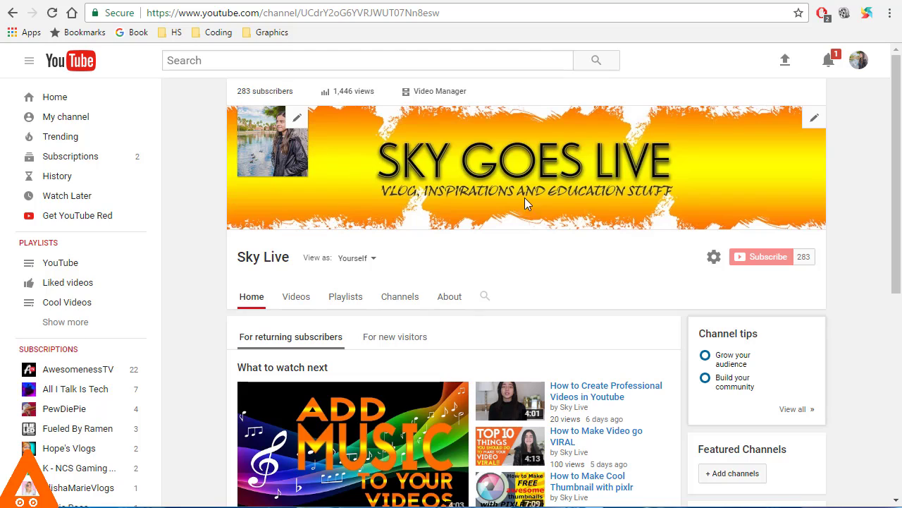
pyautogui.click(817, 123)
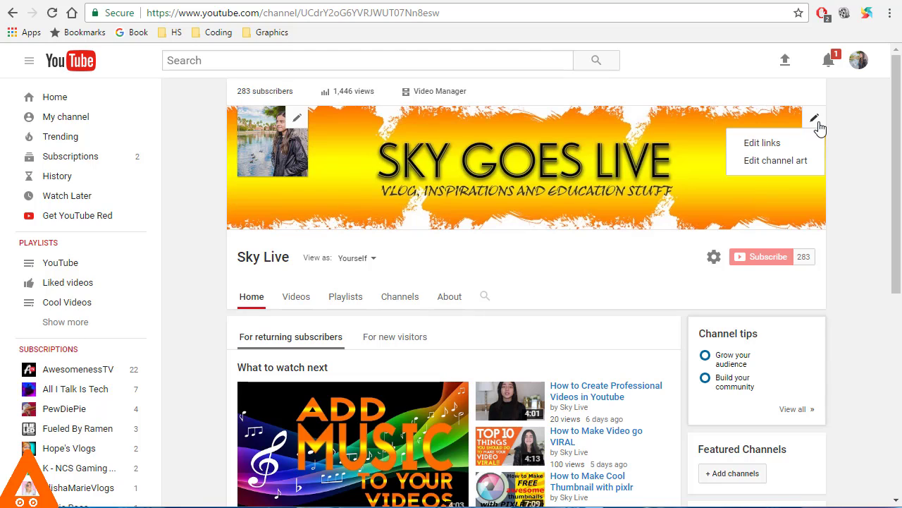
pyautogui.click(797, 162)
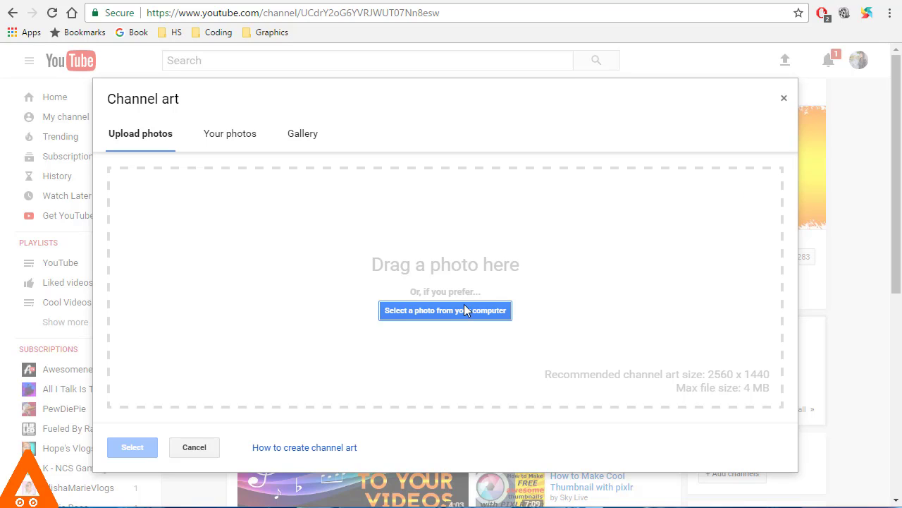
pyautogui.click(331, 452)
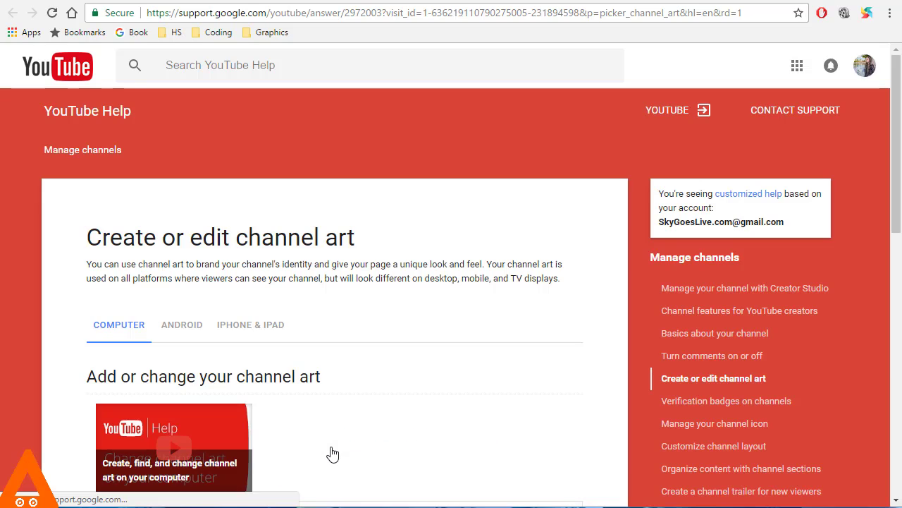
# Download the Channel Art Templates archive from the image guidelines for channel art.
pyautogui.scroll(-6, 398, 408)
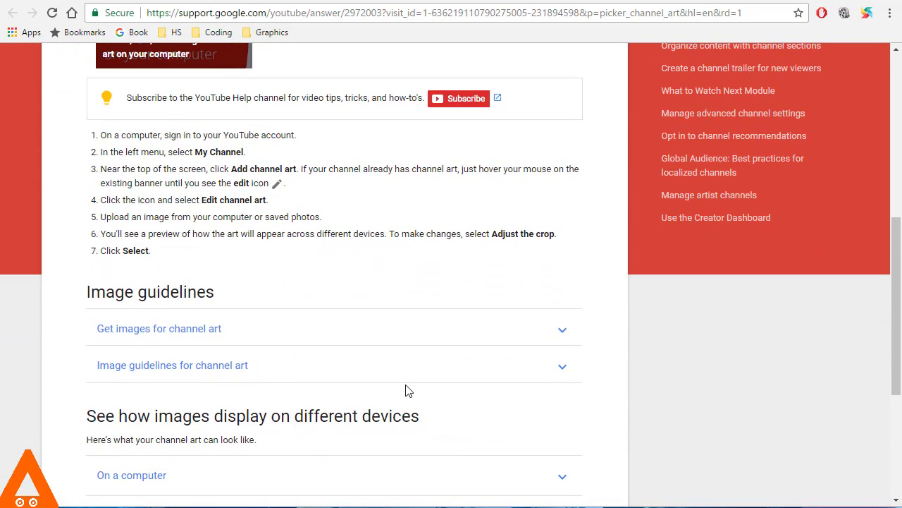
pyautogui.click(559, 367)
pyautogui.scroll(-3, 559, 371)
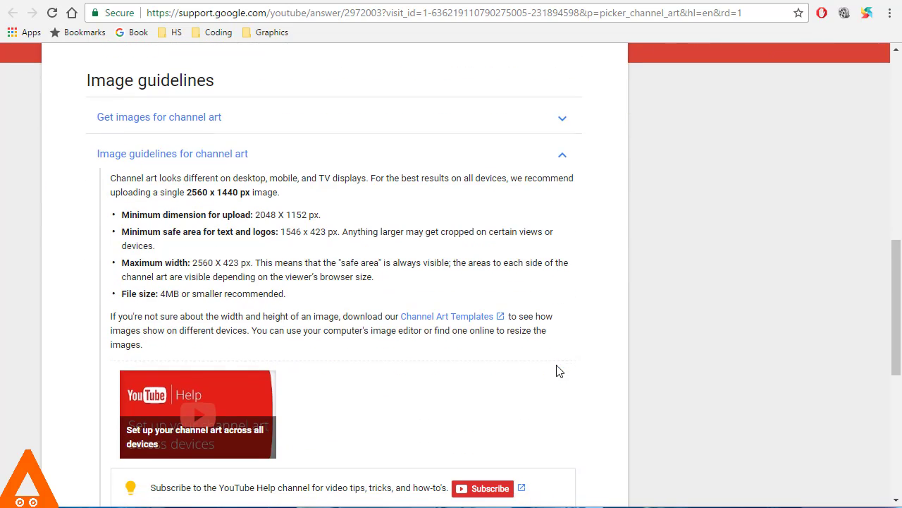
pyautogui.click(471, 322)
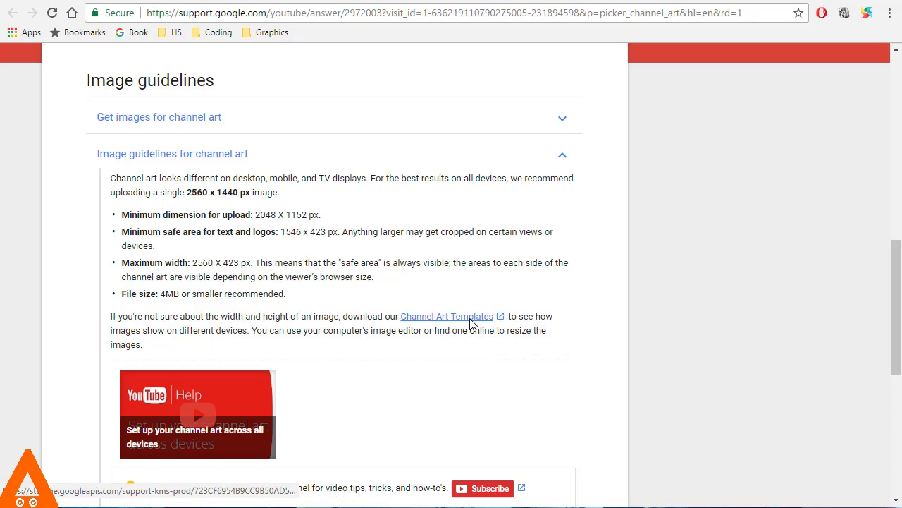
# Extract the templates zip with WinRAR and select the Fireworks template file.
pyautogui.click(111, 496)
pyautogui.click(147, 131)
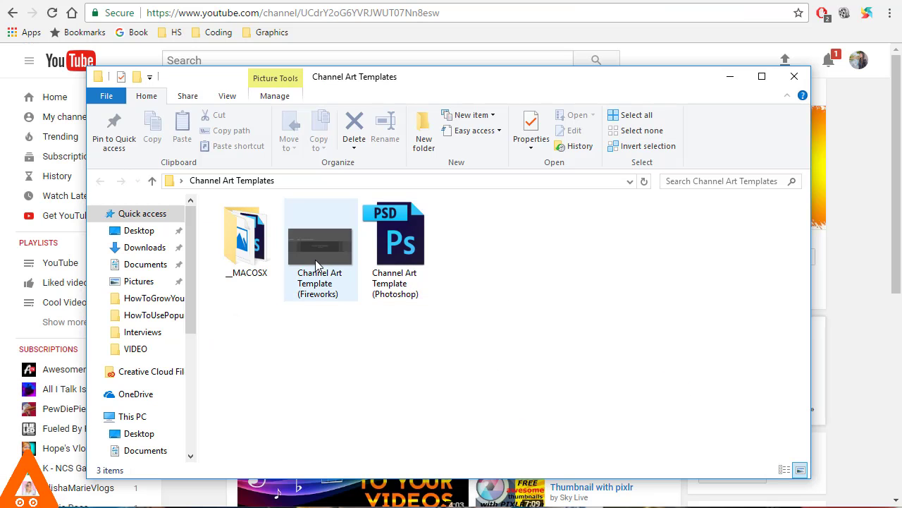
pyautogui.click(316, 263)
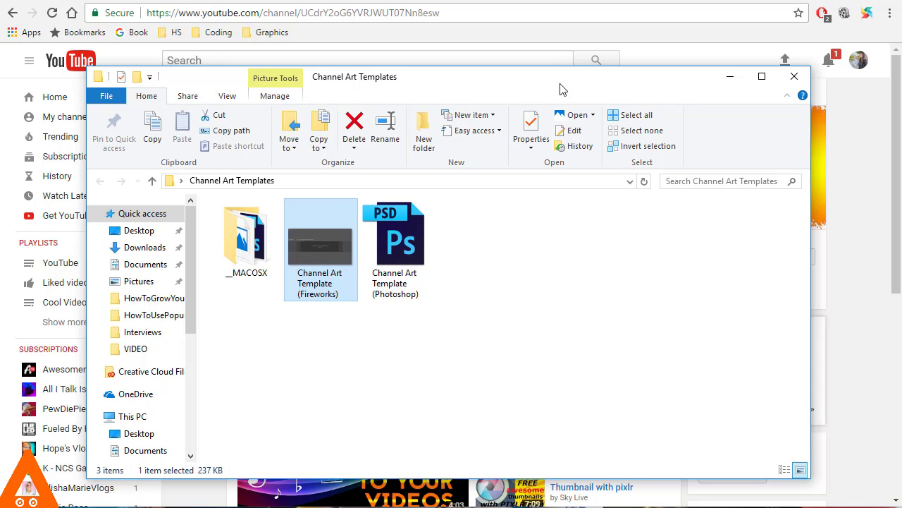
# Move the templates folder window aside and bring Chrome back to the front.
pyautogui.moveTo(559, 89); pyautogui.dragTo(417, 85)
pyautogui.click(395, 70)
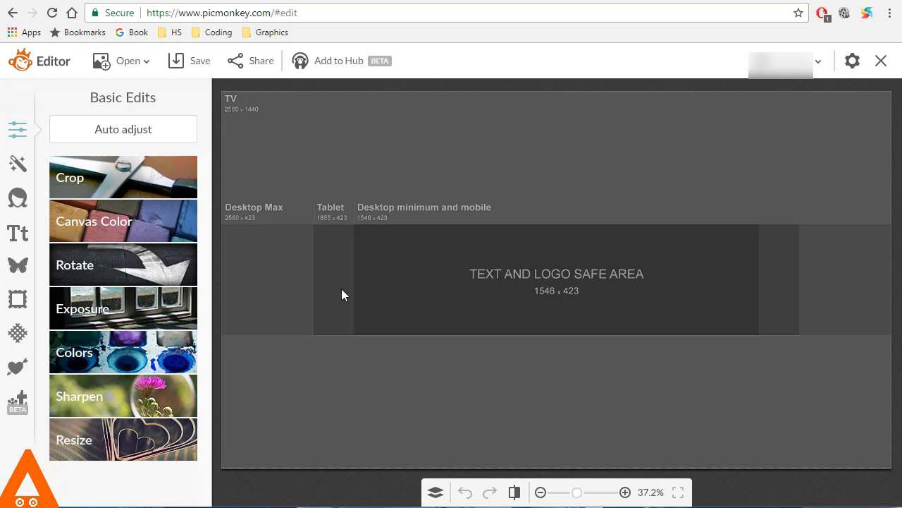
# Add a black rectangle from the Geometric overlays to the canvas.
pyautogui.click(18, 266)
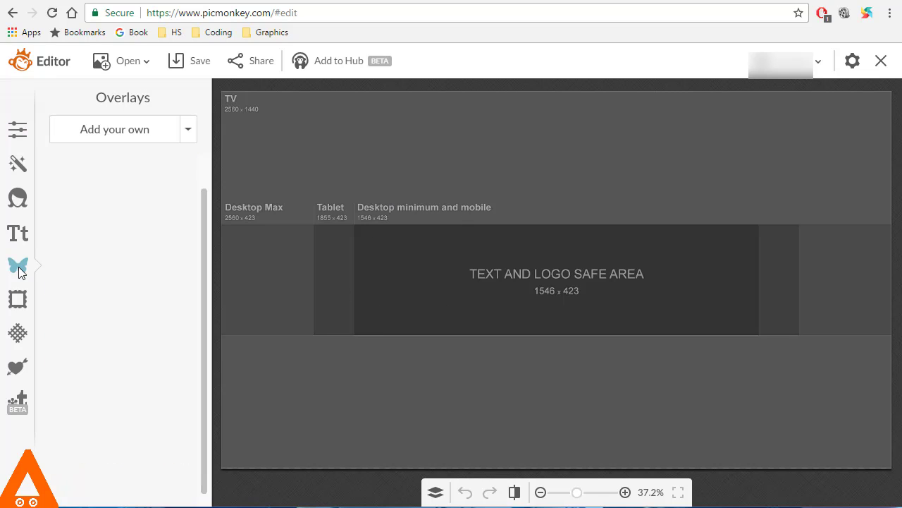
pyautogui.scroll(-1, 123, 389)
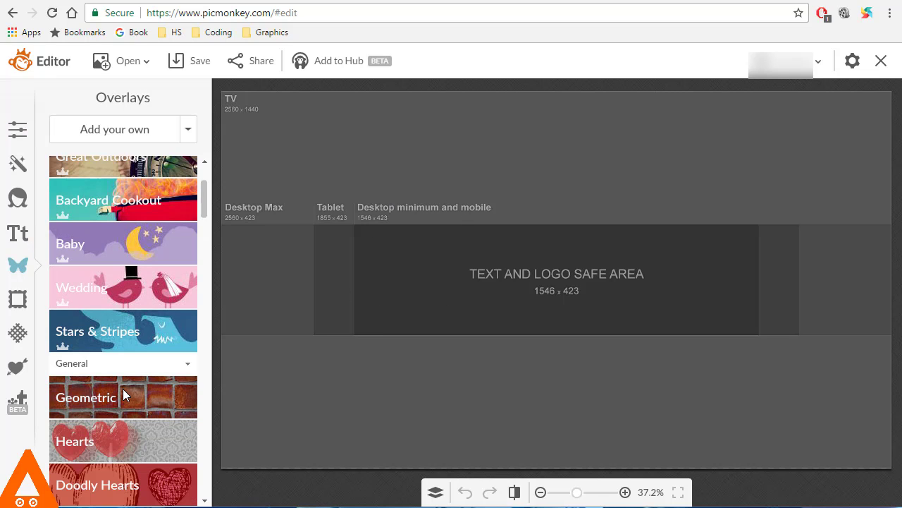
pyautogui.click(115, 404)
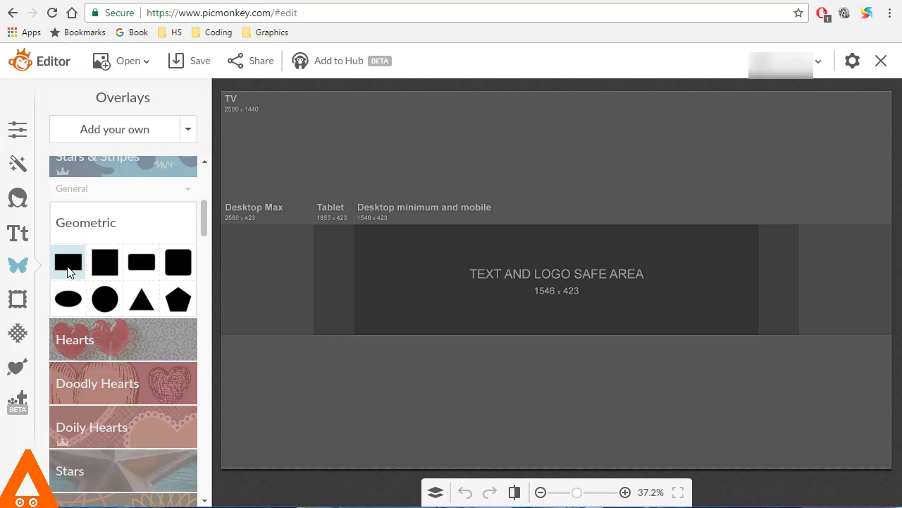
pyautogui.click(69, 261)
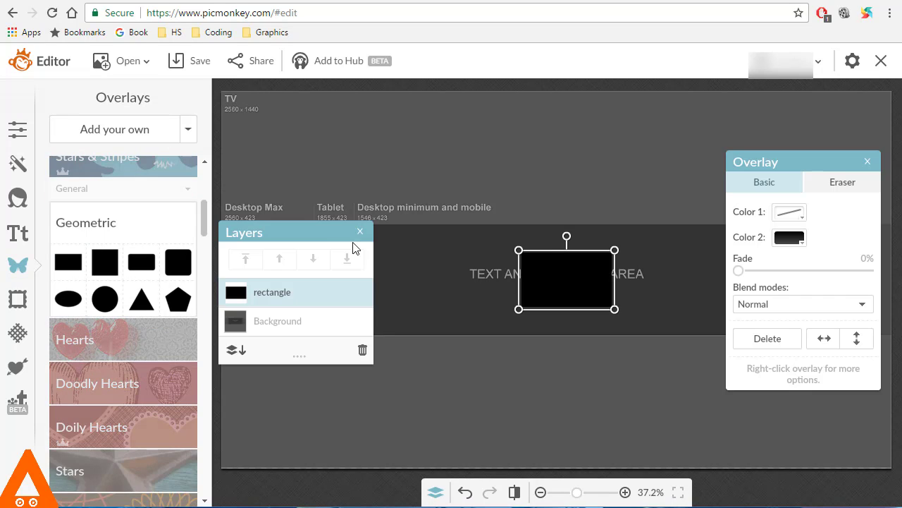
# Stretch the rectangle across the 1546 x 423 text and logo safe area.
pyautogui.moveTo(353, 241); pyautogui.dragTo(324, 374)
pyautogui.moveTo(818, 162); pyautogui.dragTo(835, 302)
pyautogui.click(329, 362)
pyautogui.moveTo(584, 262); pyautogui.dragTo(731, 238)
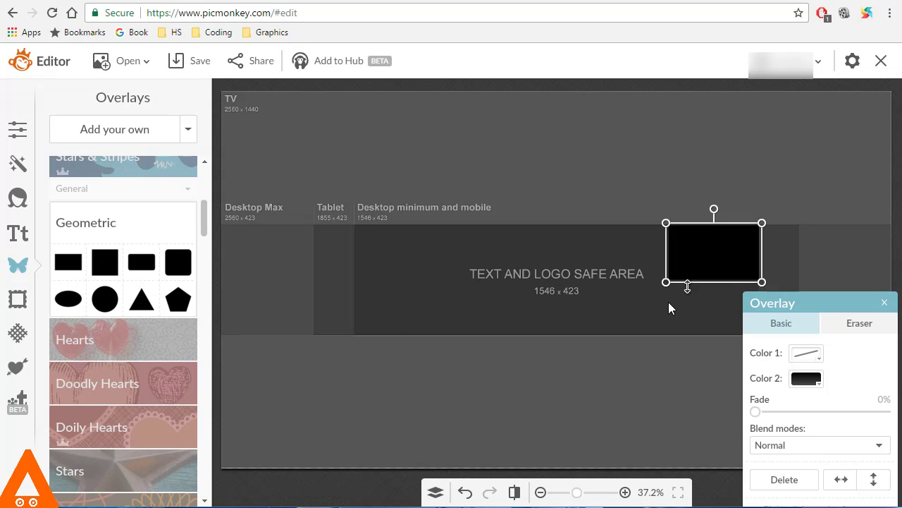
pyautogui.moveTo(665, 280); pyautogui.dragTo(344, 341)
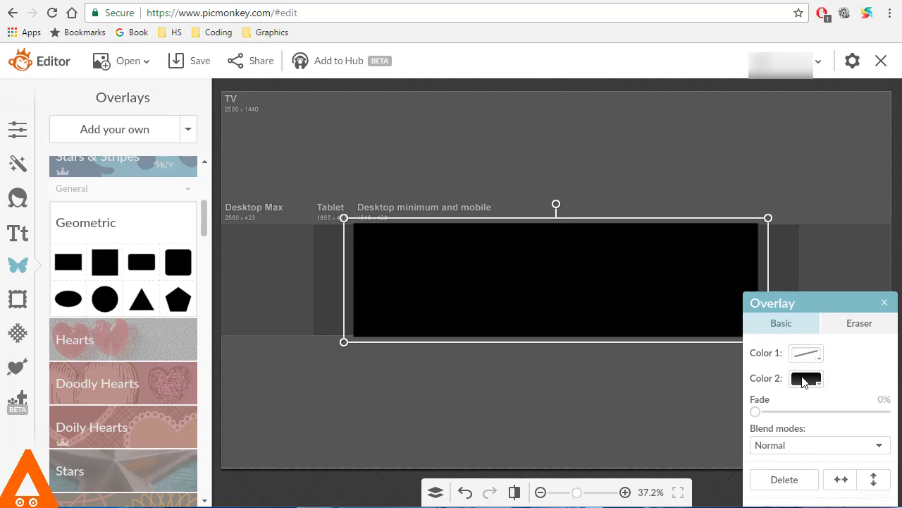
# Set the rectangle's fill colour to Transparent, leaving a black outline.
pyautogui.click(806, 379)
pyautogui.click(812, 257)
pyautogui.click(786, 242)
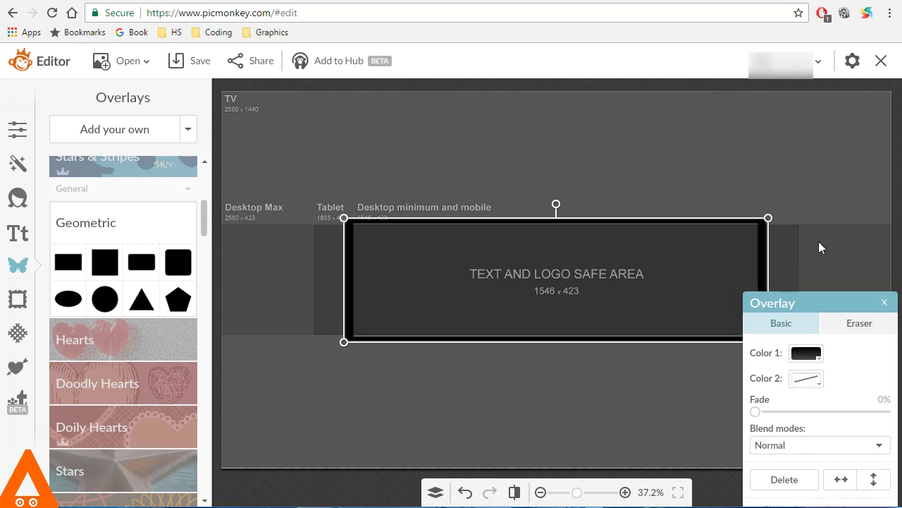
# Search Google Images for 'background glitter gold' in a new tab.
pyautogui.click(609, 385)
pyautogui.hotkey('ctrl', 't')
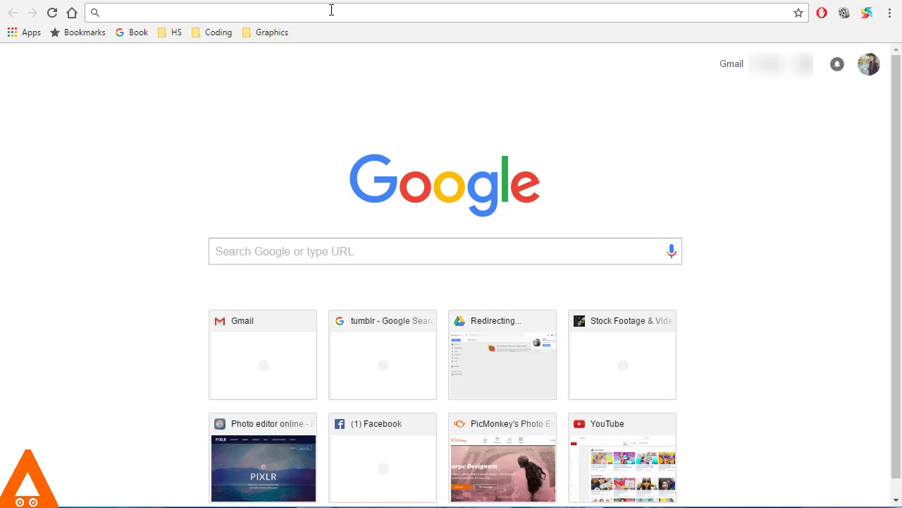
pyautogui.write('images.google.com')
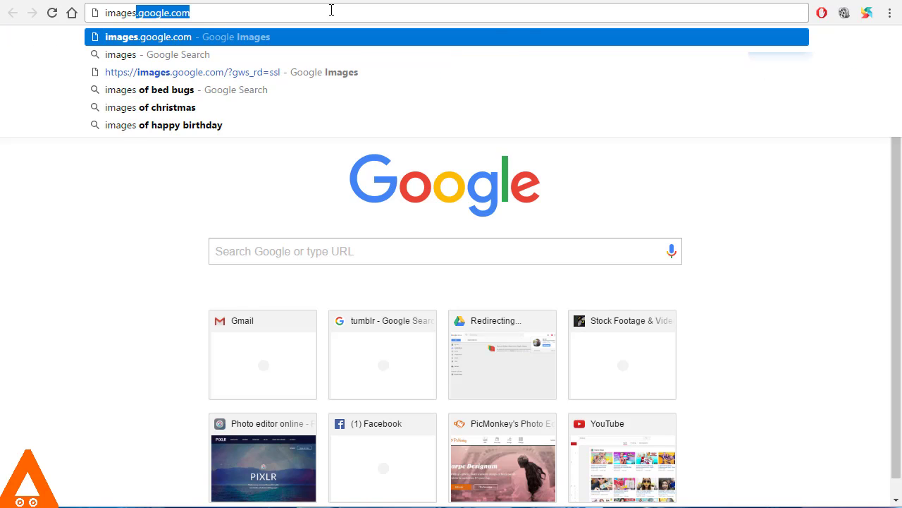
pyautogui.press('Return')
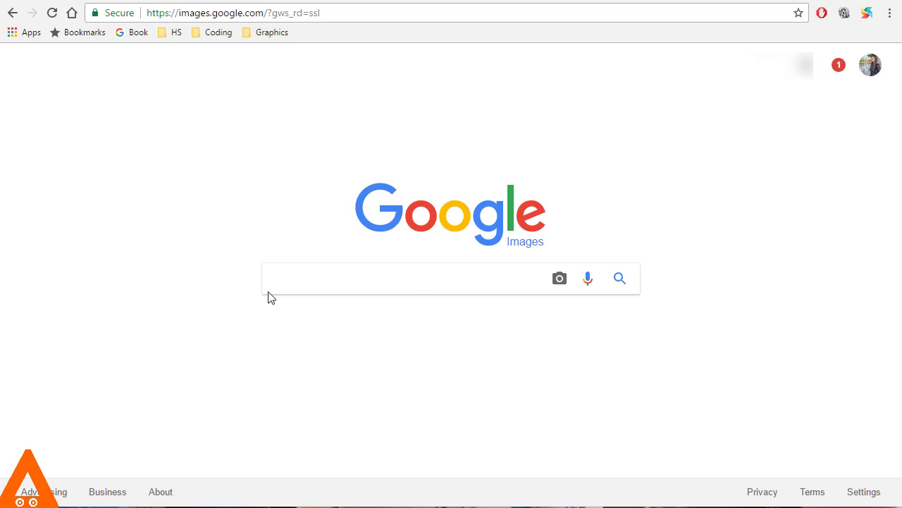
pyautogui.click(427, 279)
pyautogui.write('background glitter gold')
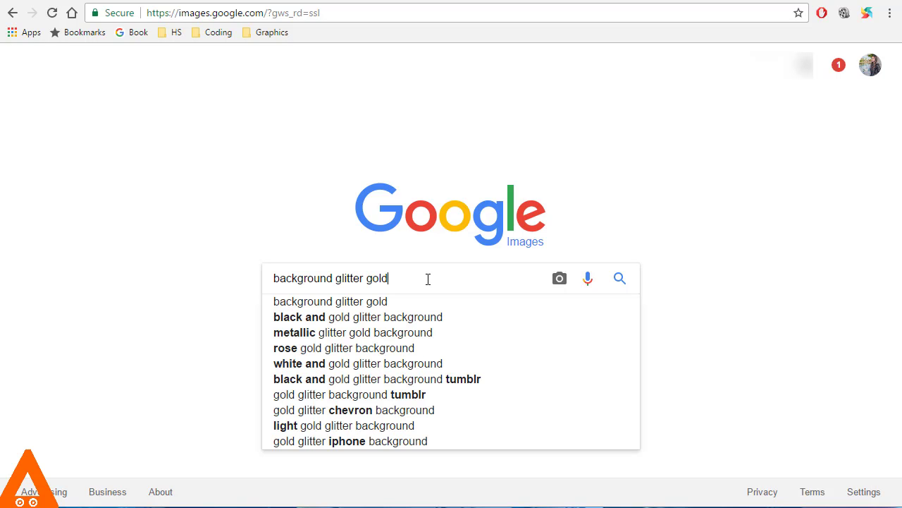
pyautogui.press('Return')
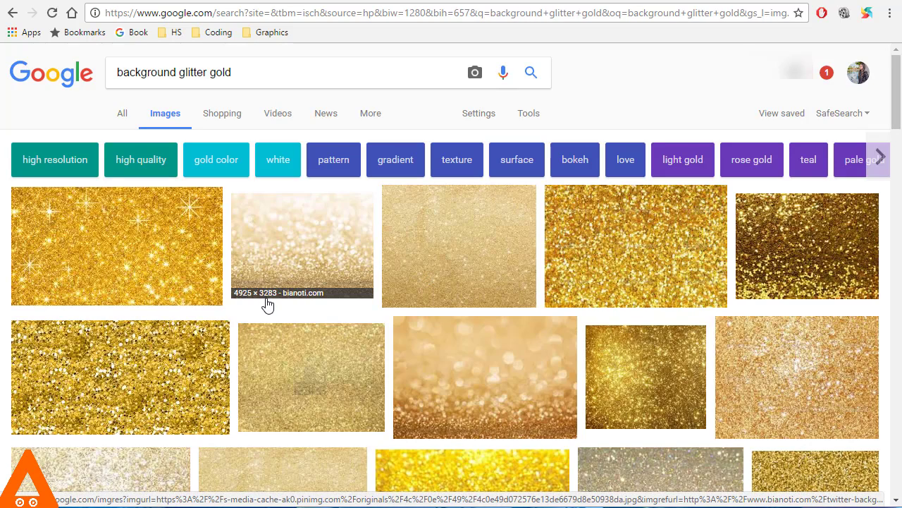
# Save the full-size pale gold glitter image to the computer as a JPG.
pyautogui.click(292, 238)
pyautogui.click(659, 261)
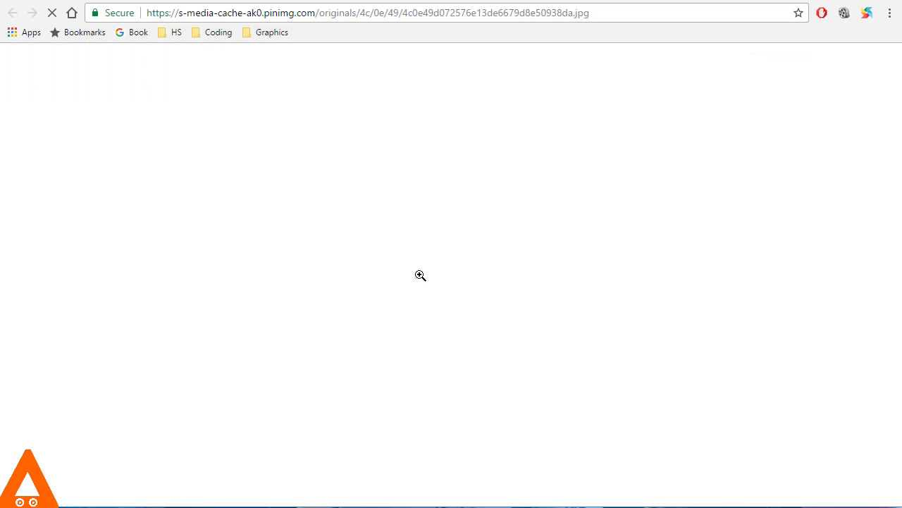
pyautogui.rightClick(346, 258)
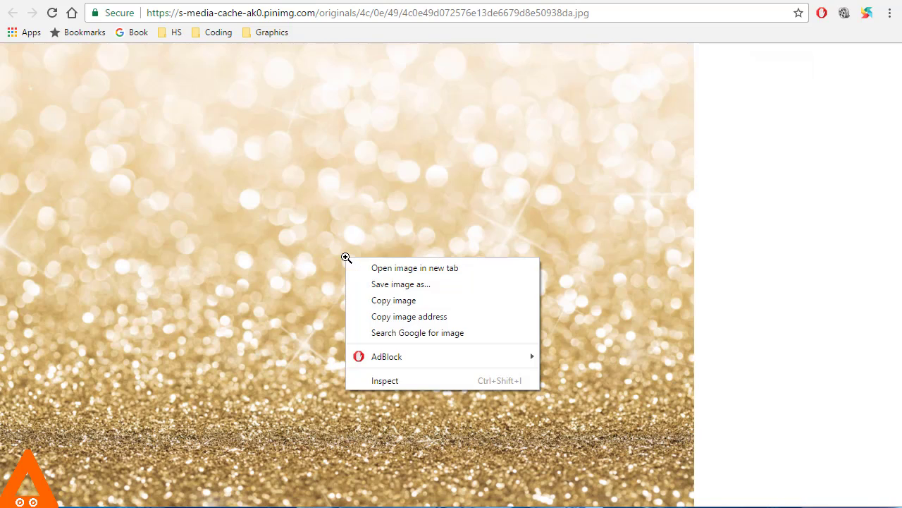
pyautogui.click(390, 284)
pyautogui.click(549, 326)
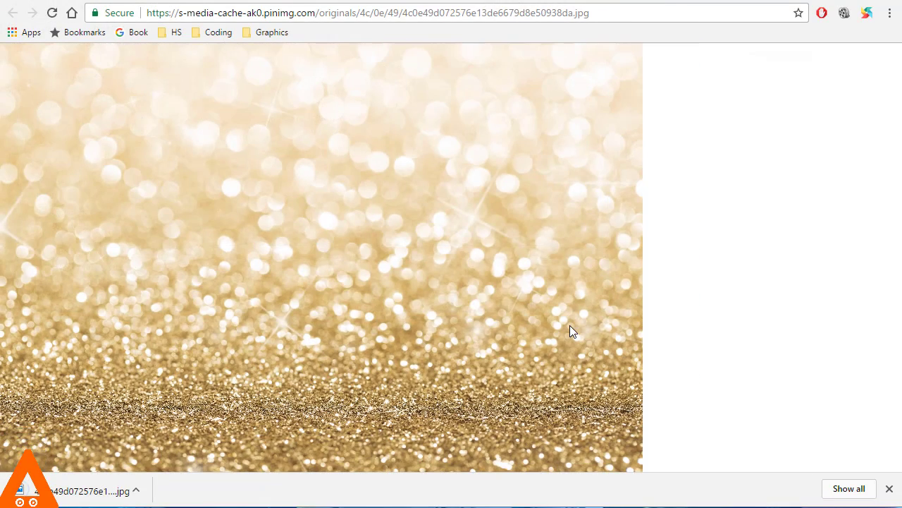
pyautogui.hotkey('ctrl', 'Tab')
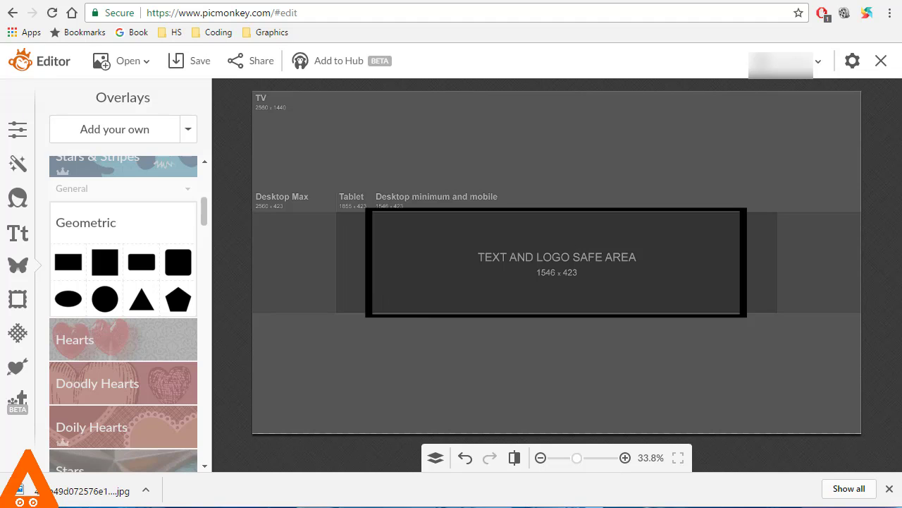
# Overlay the downloaded glitter JPG and enlarge it to fill the canvas.
pyautogui.click(141, 134)
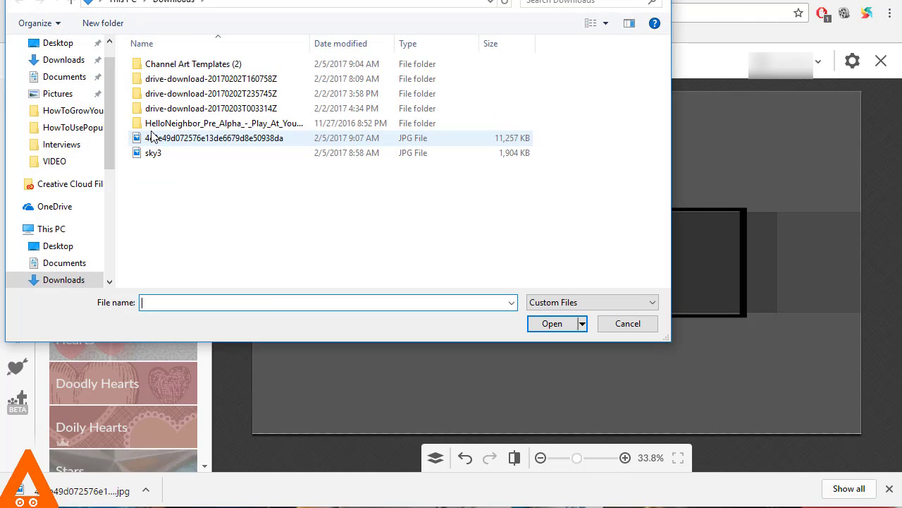
pyautogui.doubleClick(259, 139)
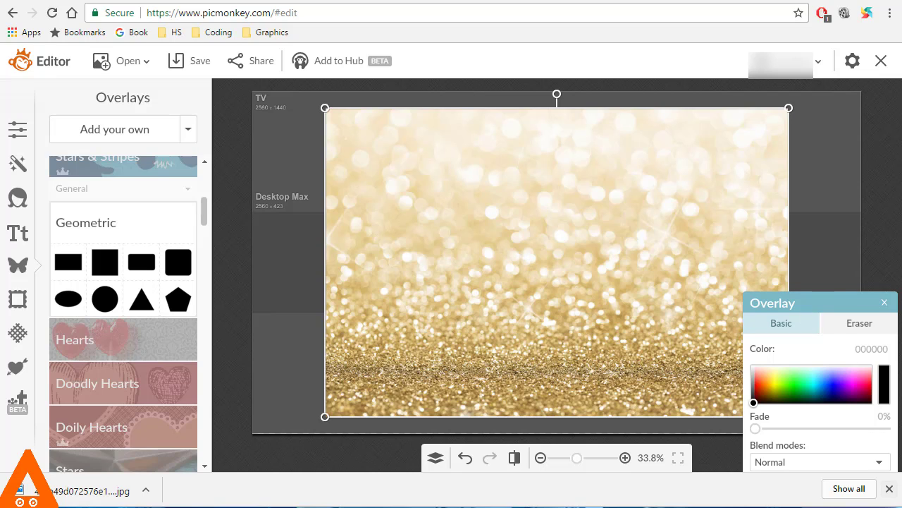
pyautogui.moveTo(505, 181); pyautogui.dragTo(581, 201)
pyautogui.moveTo(401, 128); pyautogui.dragTo(24, 34)
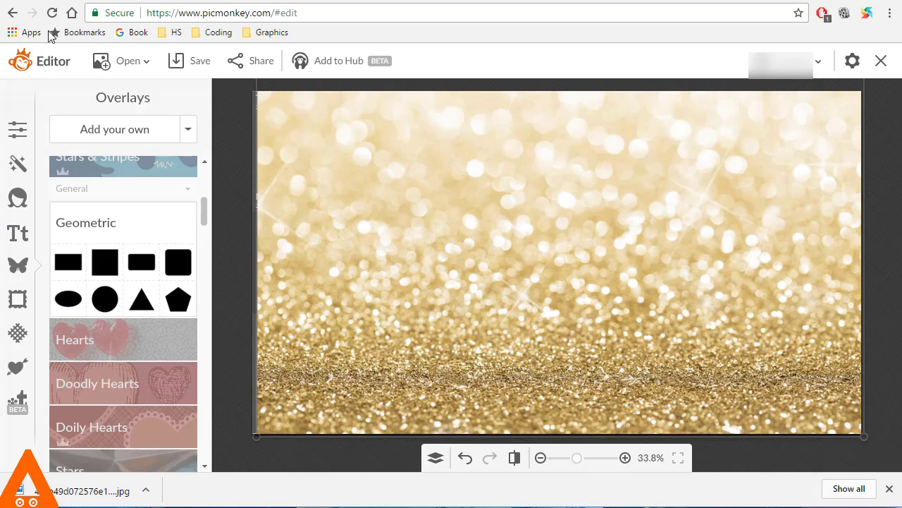
# Move the glitter layer down beneath the rectangle frame in Layers.
pyautogui.click(435, 458)
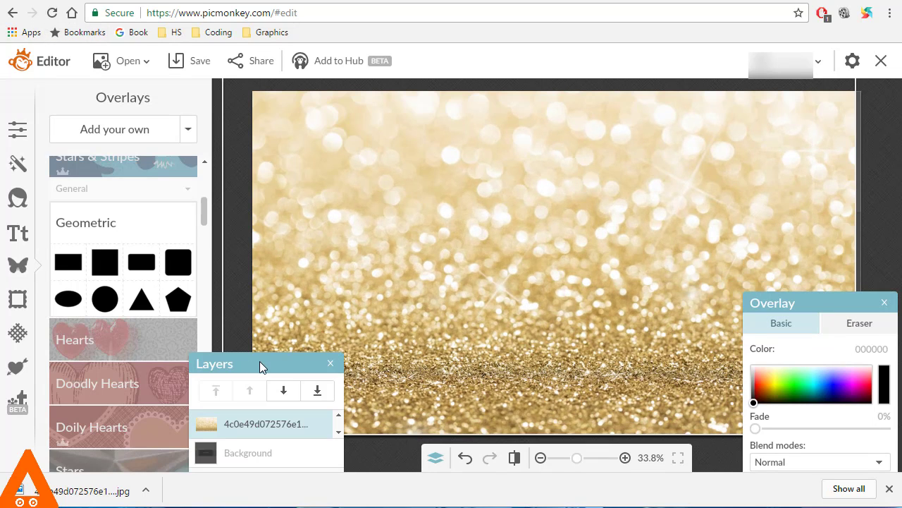
pyautogui.moveTo(260, 363); pyautogui.dragTo(260, 230)
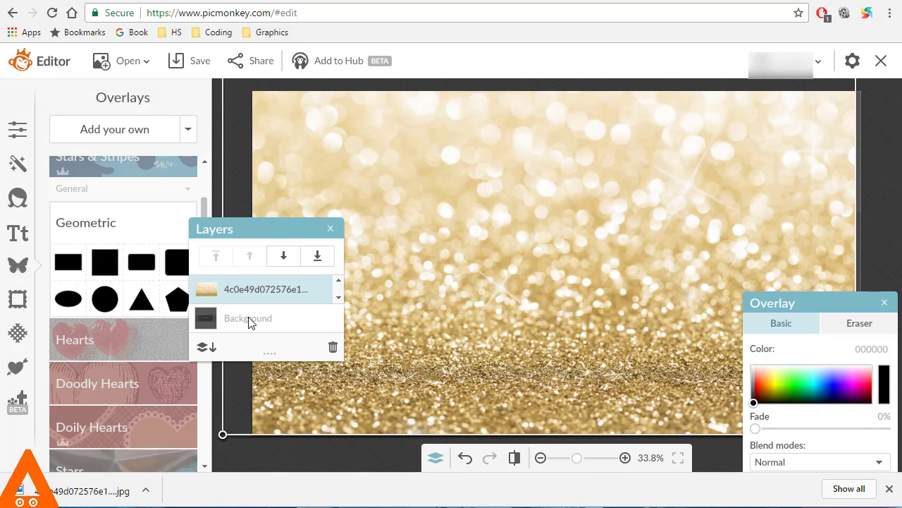
pyautogui.click(284, 256)
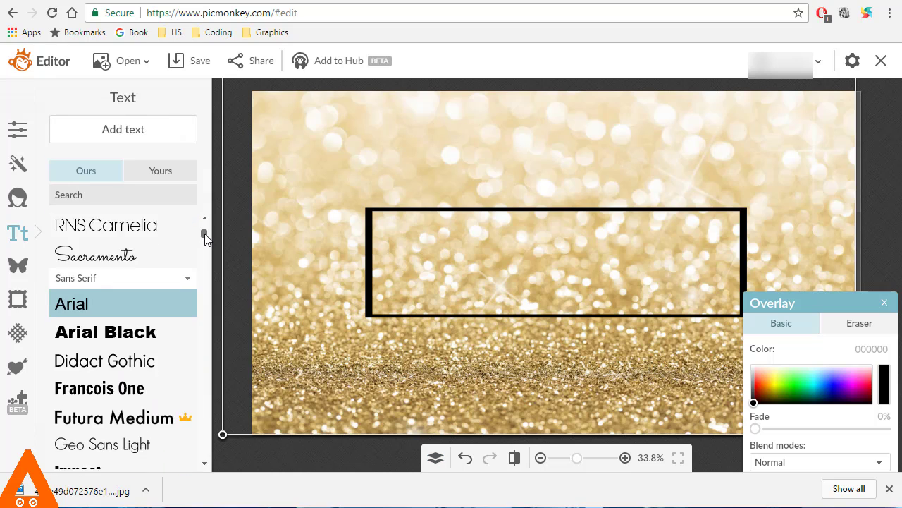
pyautogui.moveTo(204, 228); pyautogui.dragTo(202, 287)
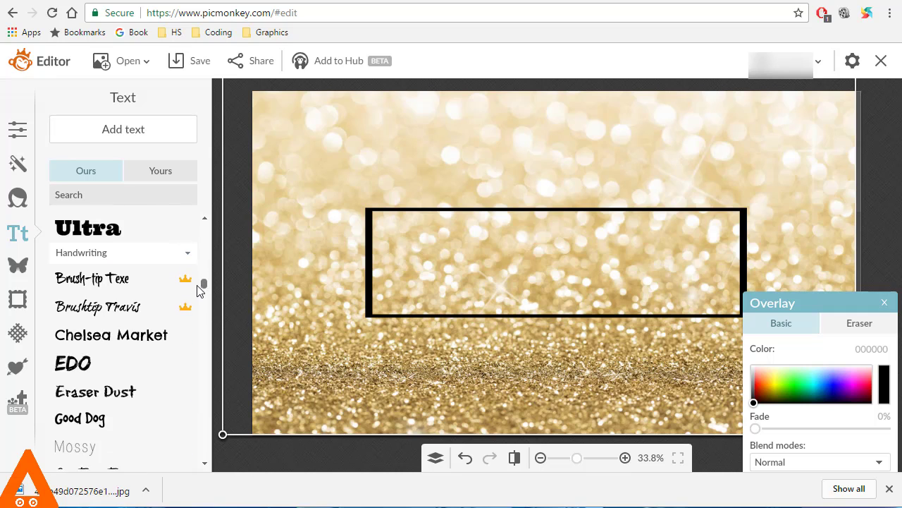
# Add a text box reading 'SKYGOESLIVE' in the RNS Camelia font.
pyautogui.click(124, 194)
pyautogui.write('rns')
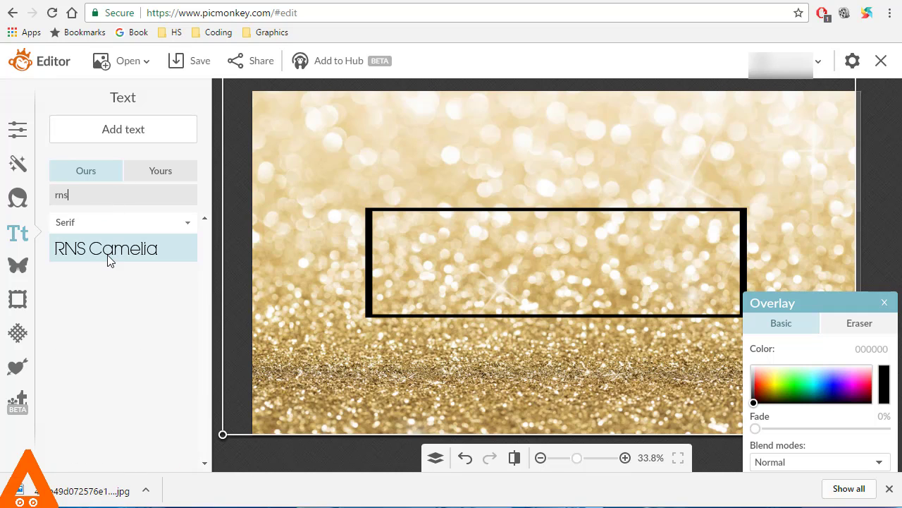
pyautogui.click(125, 248)
pyautogui.click(122, 132)
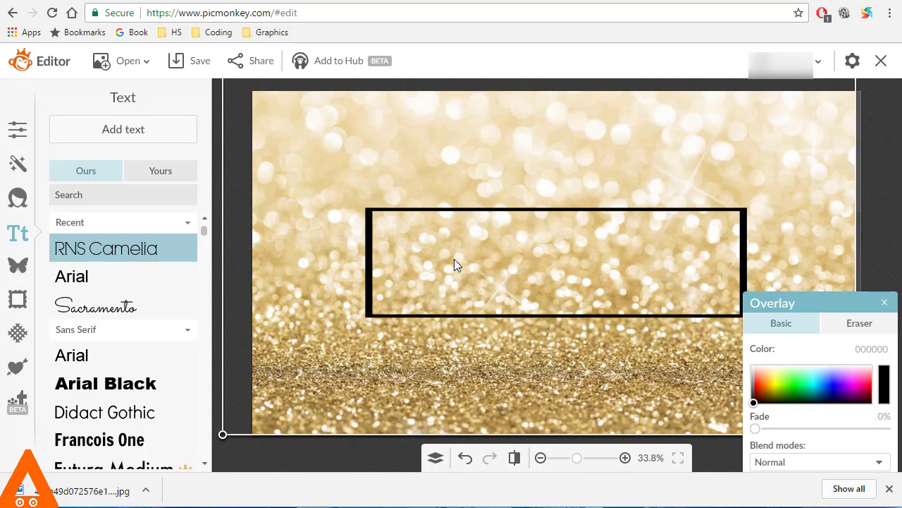
pyautogui.moveTo(473, 258); pyautogui.dragTo(505, 232)
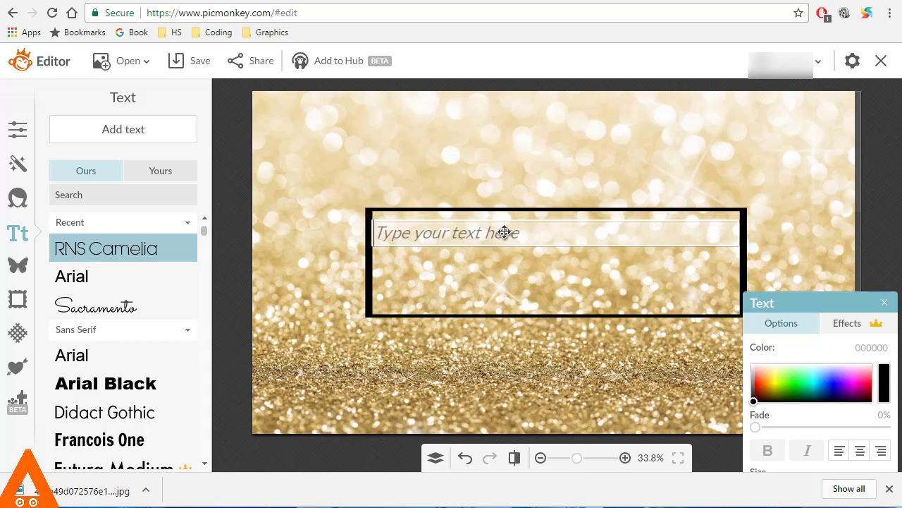
pyautogui.write('SKYGOESLIVE')
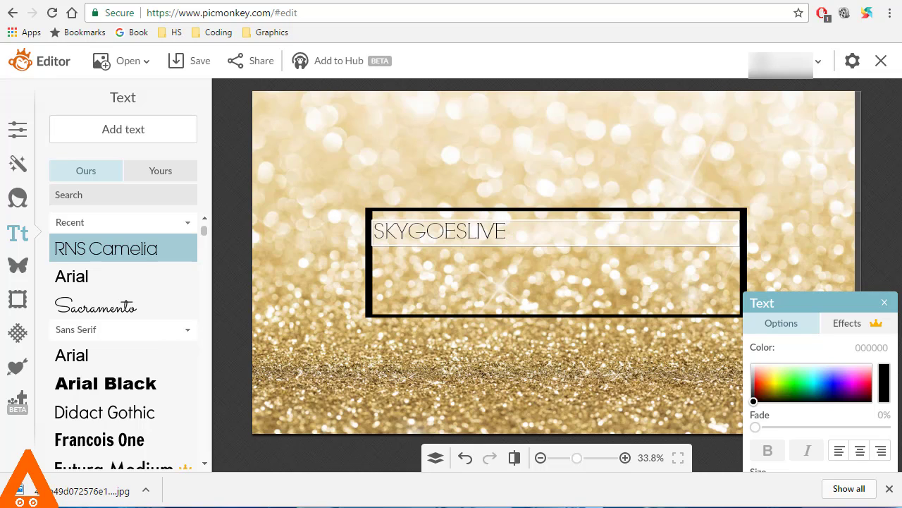
# Centre-align the SKYGOESLIVE title and set its size to 175.
pyautogui.hotkey('ctrl', 'a')
pyautogui.click(860, 451)
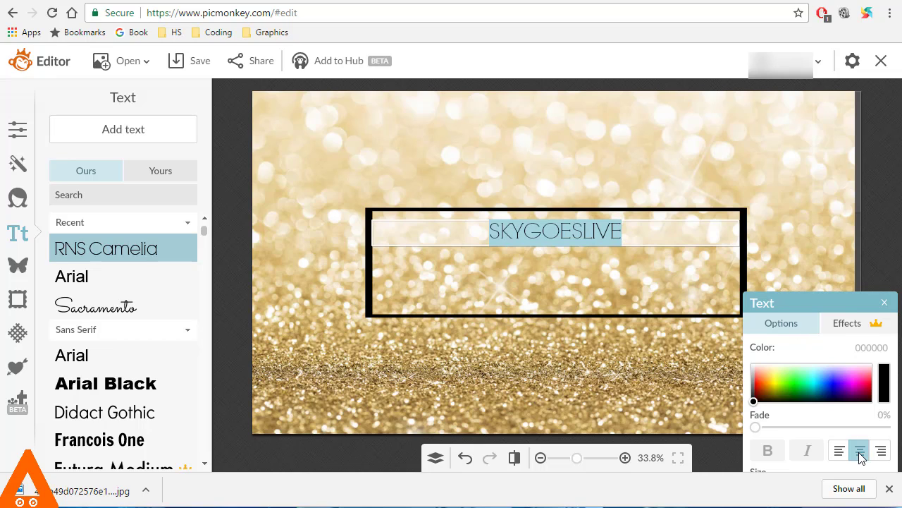
pyautogui.write('17')
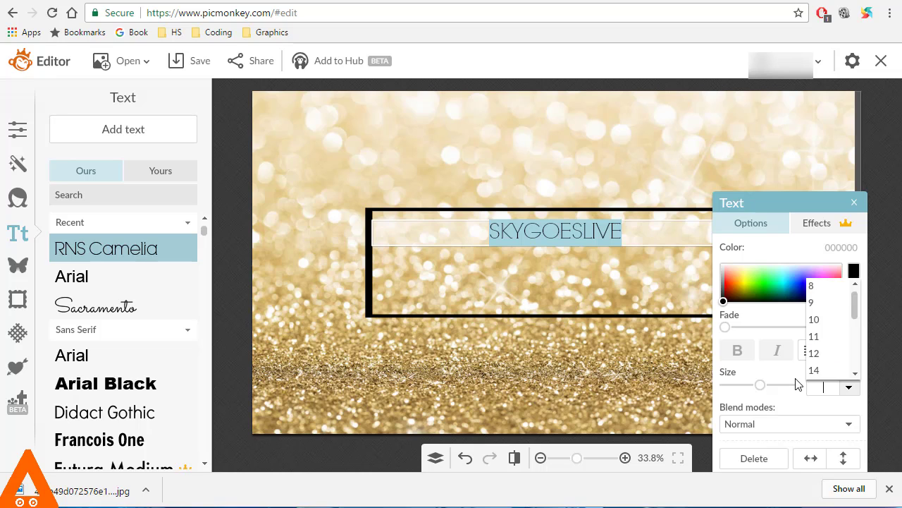
pyautogui.write('5')
pyautogui.press('Return')
pyautogui.click(522, 272)
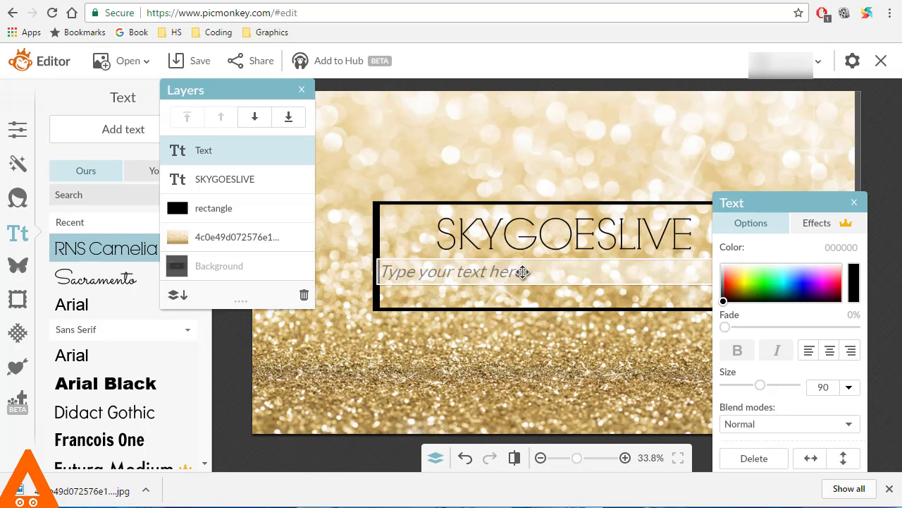
# Type the tagline 'Vlogs, inspirations and educational stuff' and set it to size 70.
pyautogui.write('Vlog')
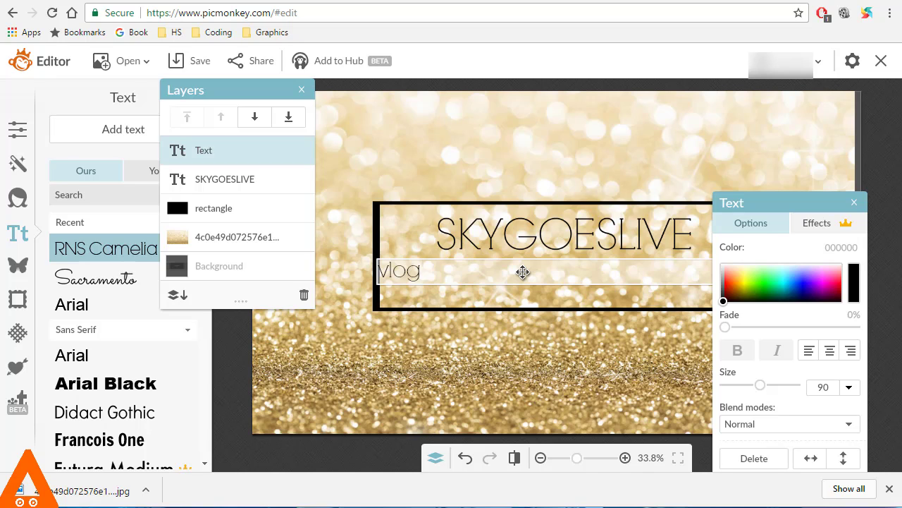
pyautogui.write('s,inspirations and ')
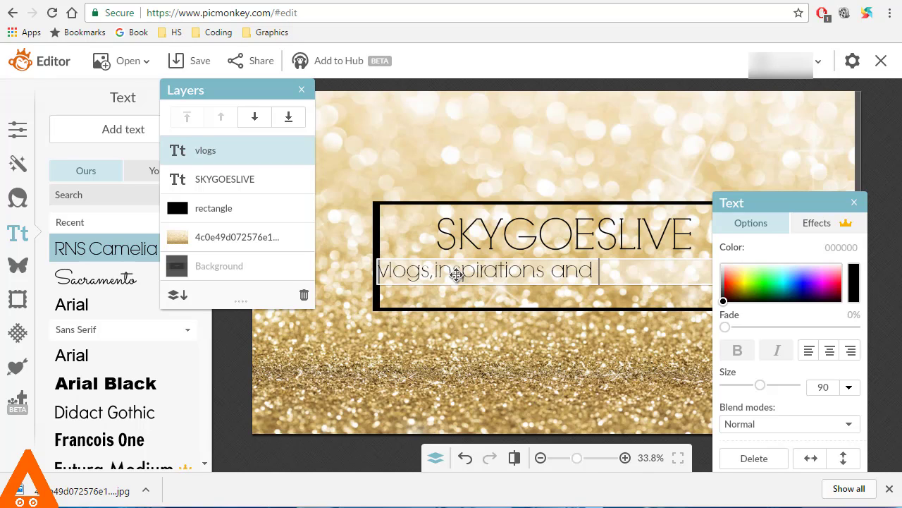
pyautogui.write('educational stuff')
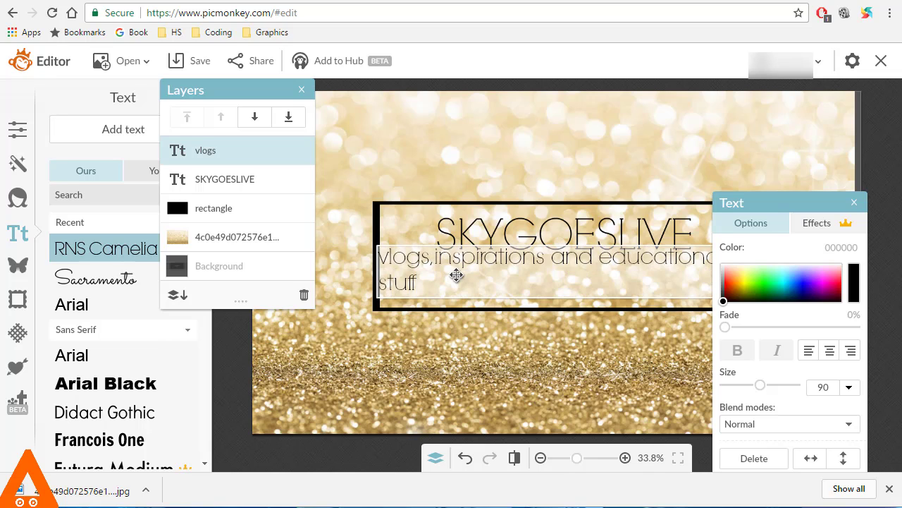
pyautogui.hotkey('ctrl', 'a')
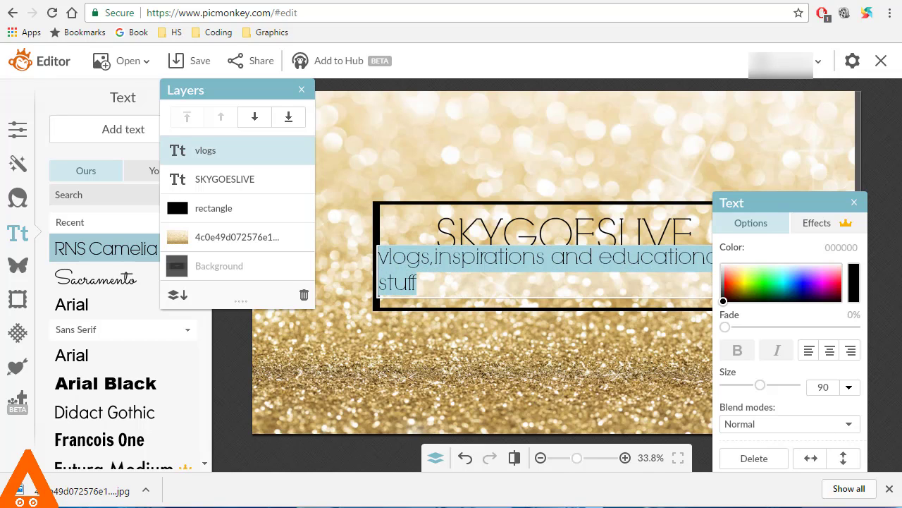
pyautogui.doubleClick(832, 385)
pyautogui.write('70')
pyautogui.press('Return')
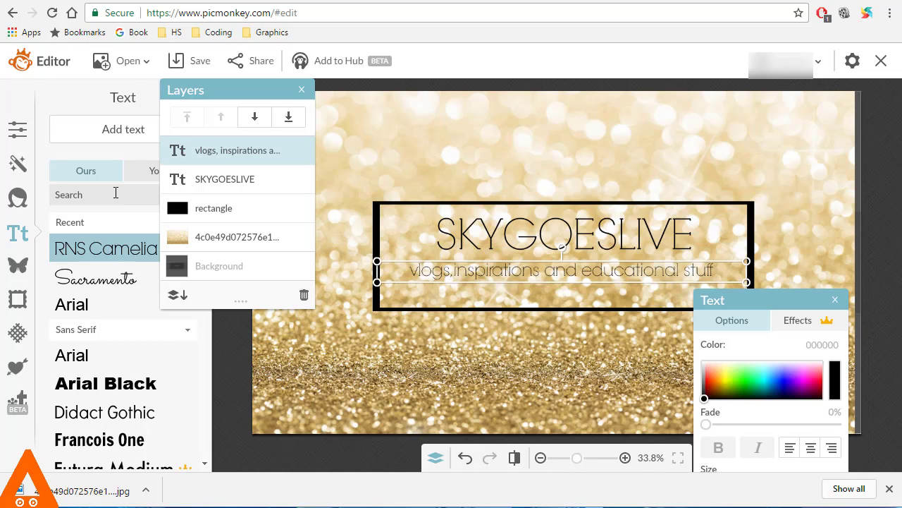
# Apply the Sacramento script font to the tagline.
pyautogui.click(92, 196)
pyautogui.write('sa')
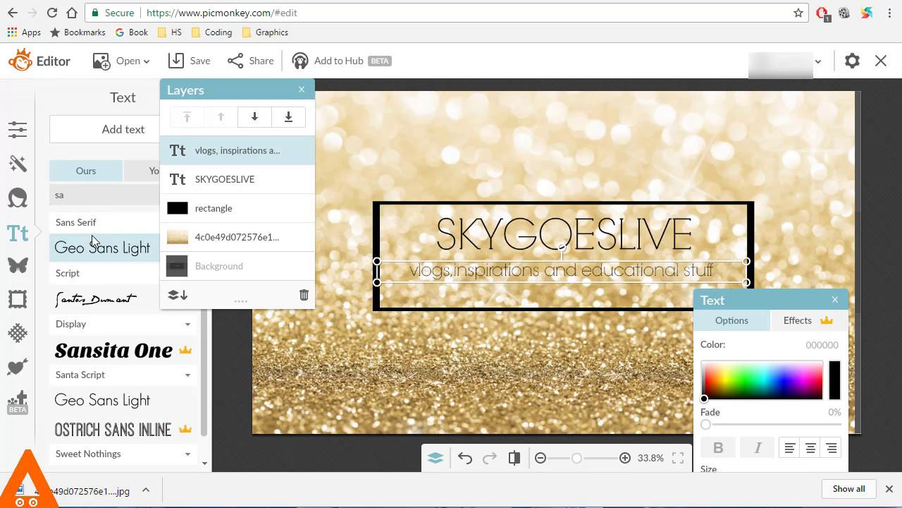
pyautogui.write('cra')
pyautogui.click(110, 250)
pyautogui.click(236, 209)
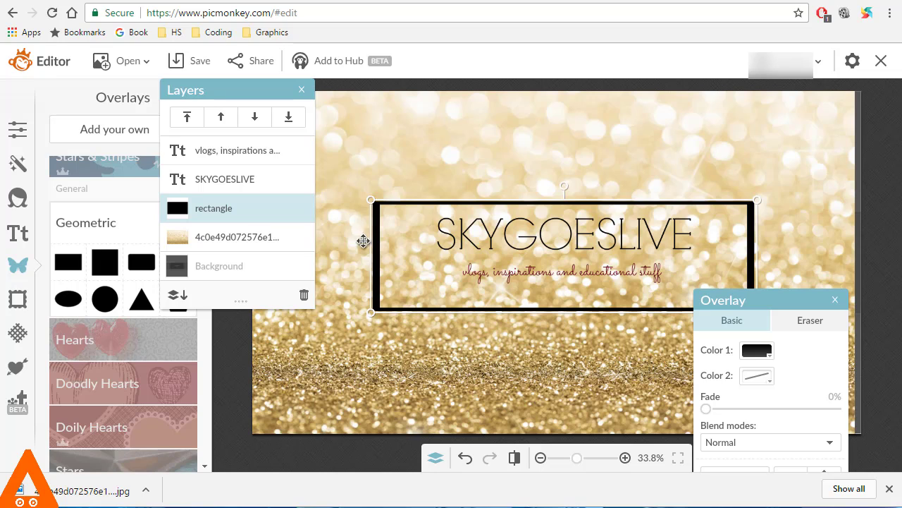
# Delete the black rectangle frame layer and close the Layers panel.
pyautogui.press('Delete')
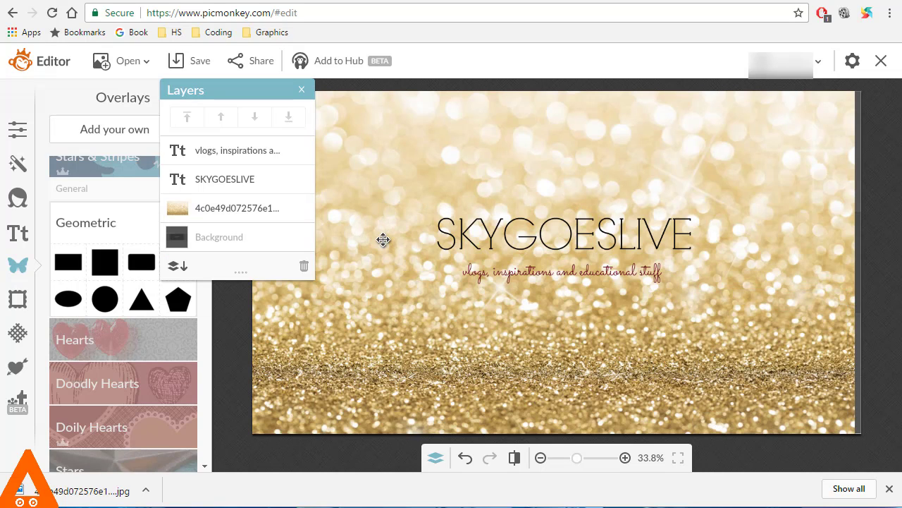
pyautogui.click(301, 90)
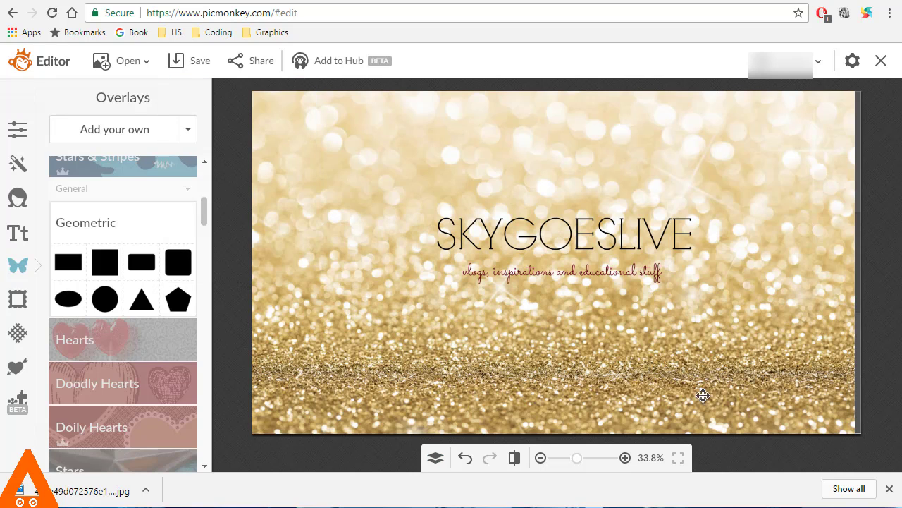
# Export the banner in .jpg format via Save to my computer into Downloads.
pyautogui.click(198, 67)
pyautogui.moveTo(68, 335); pyautogui.dragTo(146, 329)
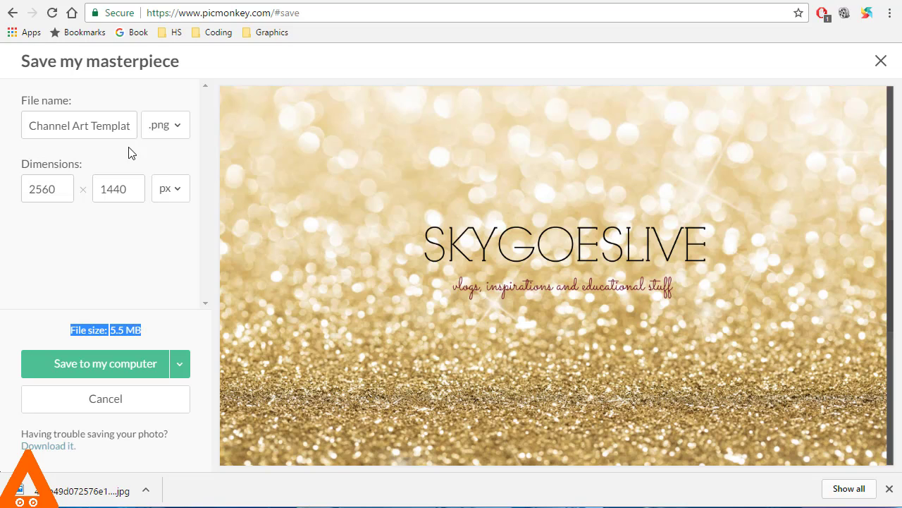
pyautogui.click(163, 127)
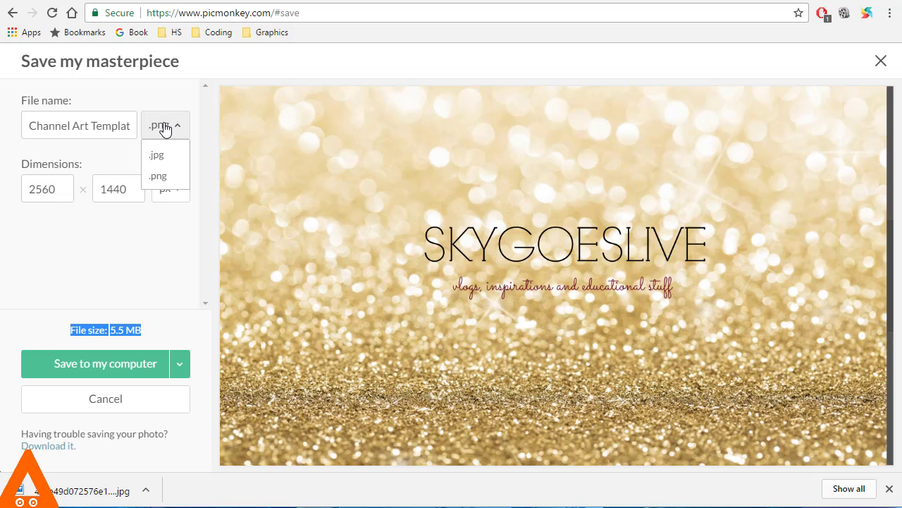
pyautogui.click(165, 157)
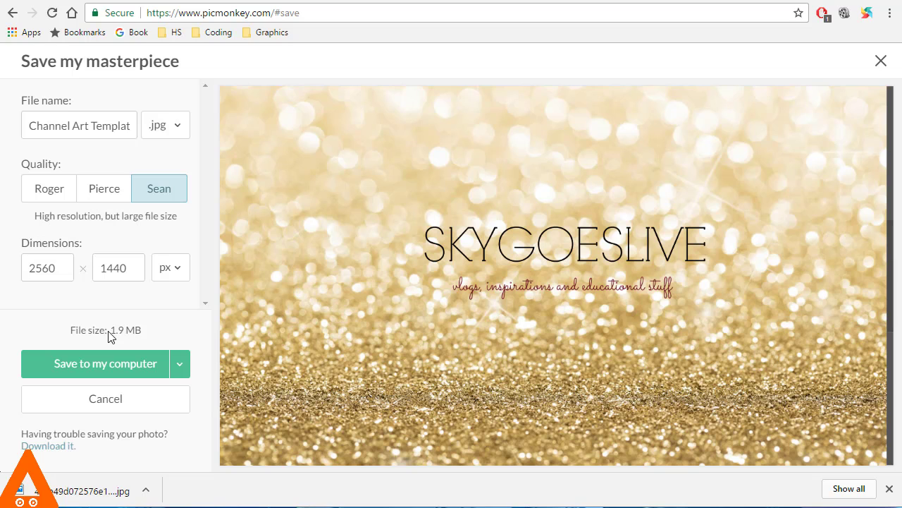
pyautogui.moveTo(109, 337); pyautogui.dragTo(163, 332)
pyautogui.click(155, 360)
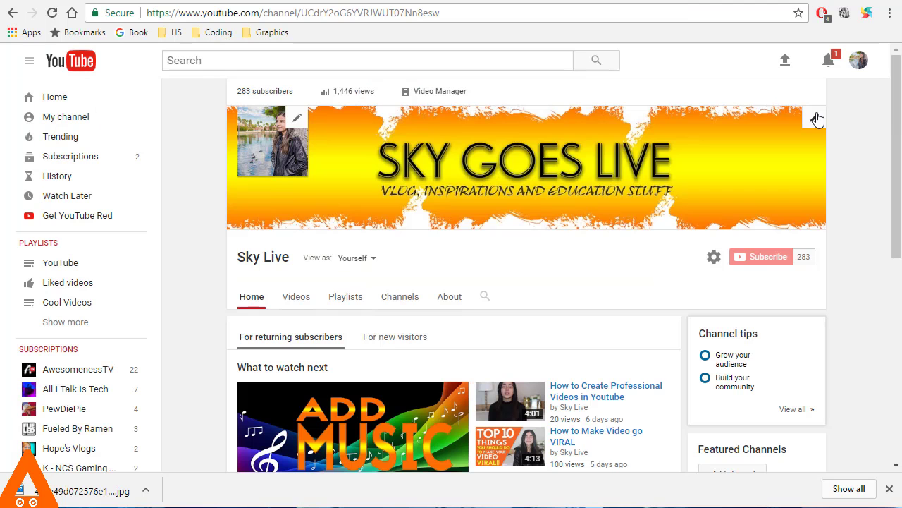
pyautogui.click(814, 117)
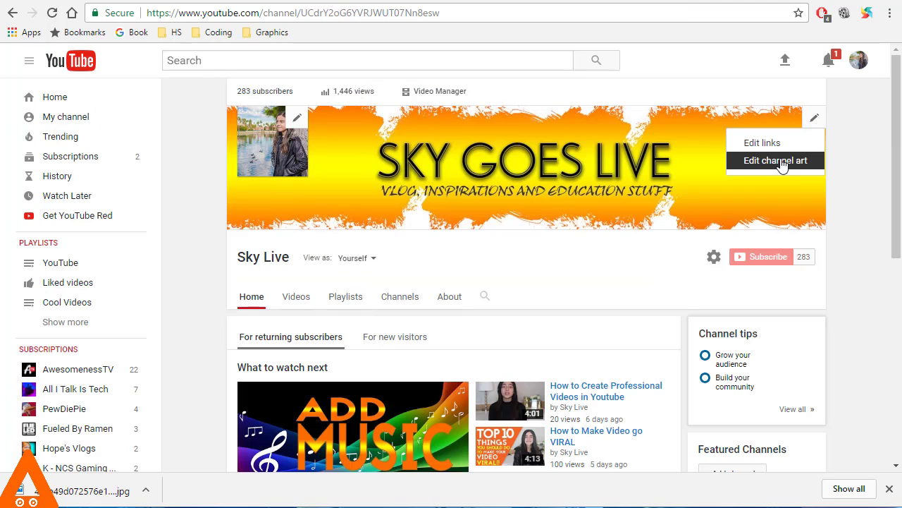
# Upload the skyback JPG from the computer as the new YouTube channel art and confirm it.
pyautogui.click(776, 160)
pyautogui.click(392, 295)
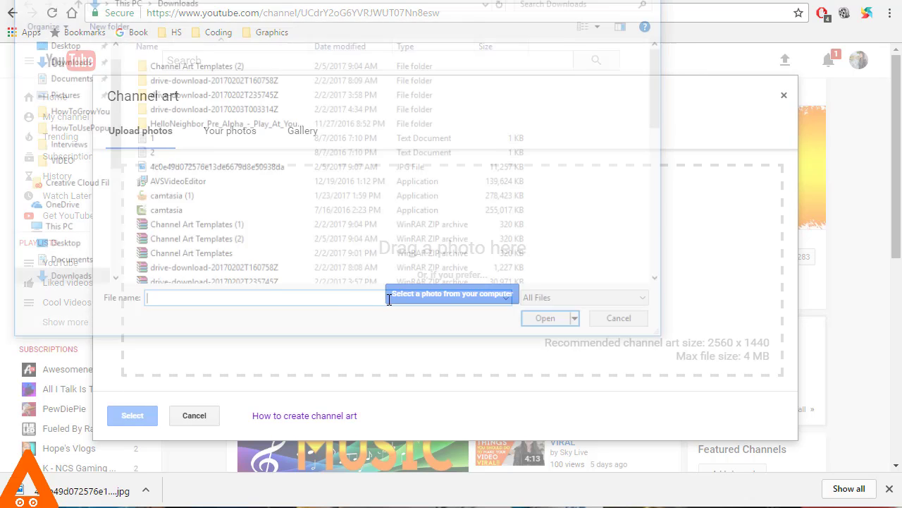
pyautogui.scroll(-5, 212, 232)
pyautogui.click(156, 255)
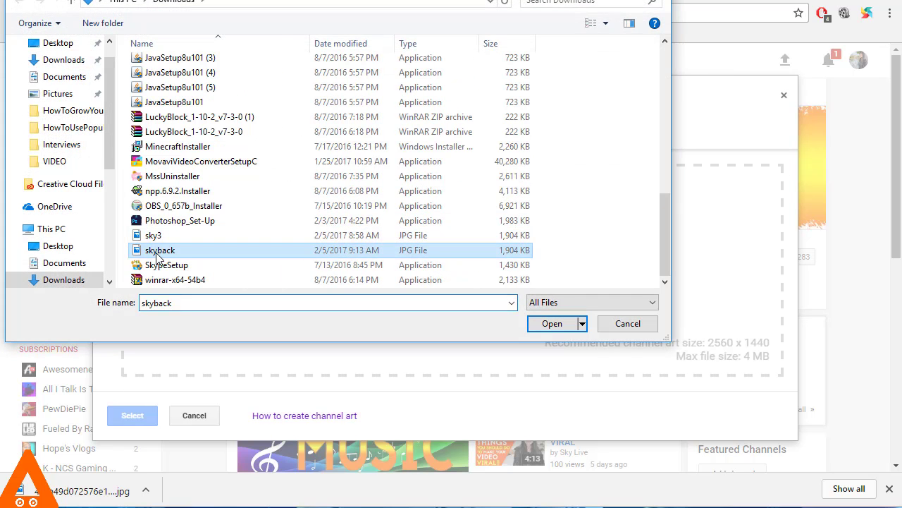
pyautogui.doubleClick(157, 255)
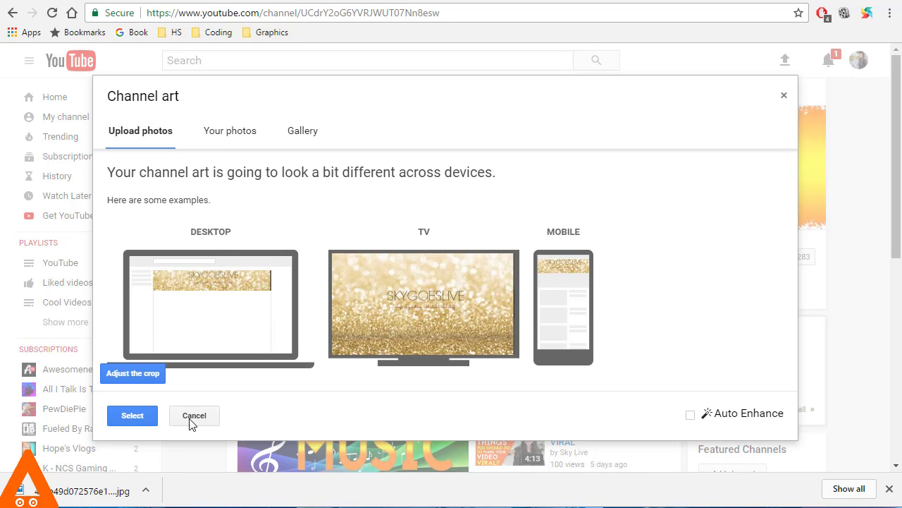
pyautogui.click(134, 418)
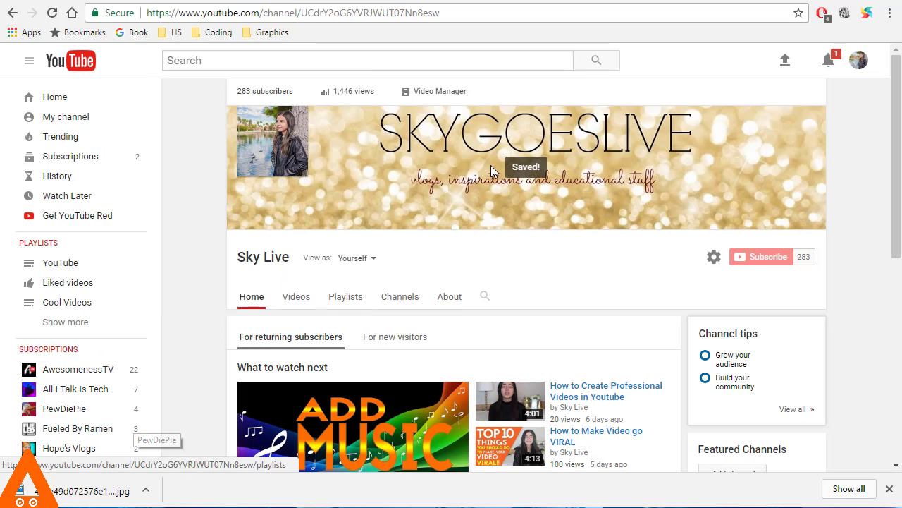